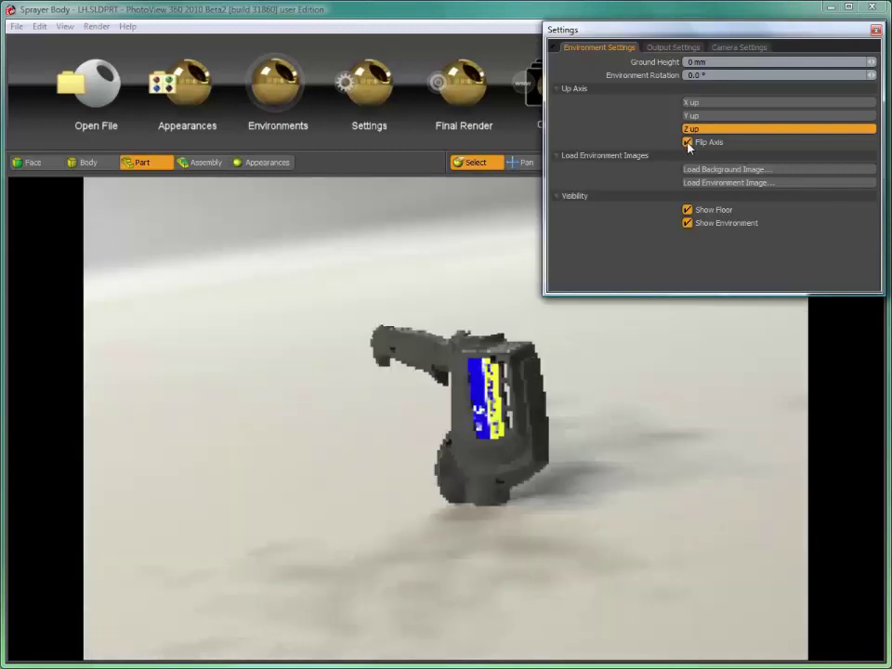
Try Y as the environment's up axis for the sprayer body and settle on X with the axis still flipped.
click(688, 117)
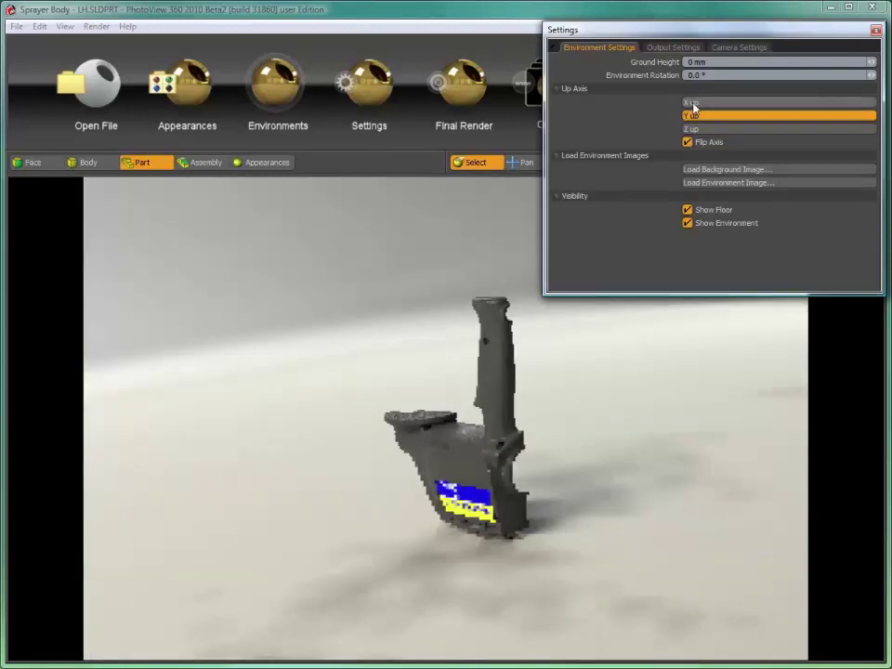
click(690, 102)
mouse_move(449, 367)
middle_down()
mouse_move(462, 374)
mouse_move(476, 568)
middle_up()
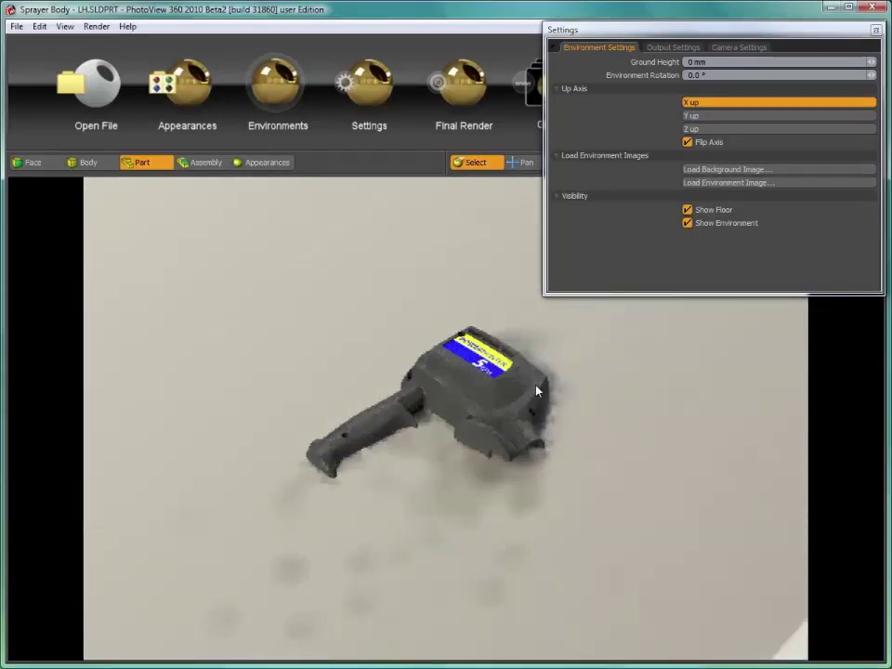
scroll(536, 391, up, 3)
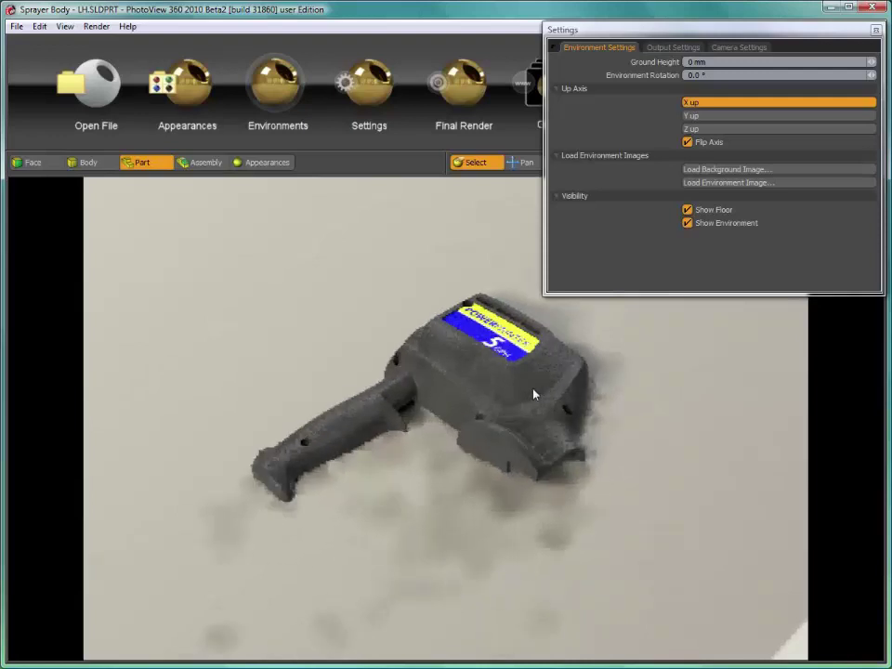
Hide the floor under the sprayer body and switch the environment's visibility off and back on.
click(687, 210)
click(687, 223)
click(687, 222)
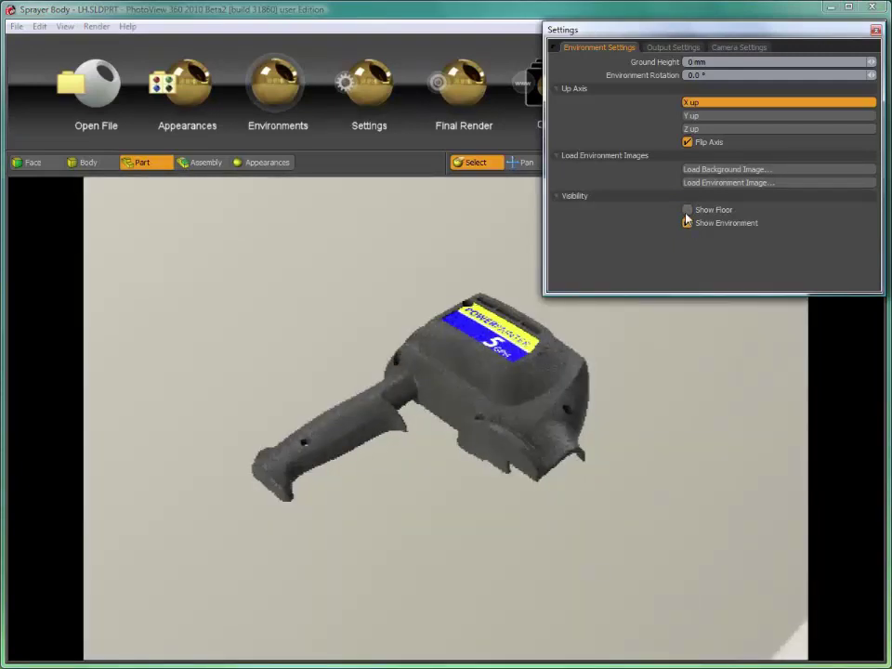
Save the current view of the sprayer body as a custom view named "top no floor".
right_click(358, 264)
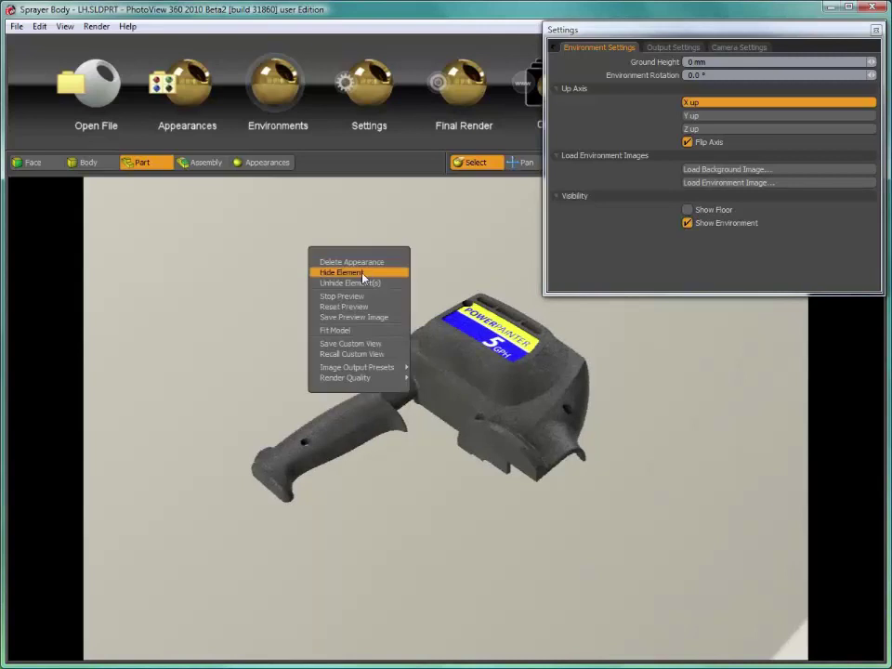
click(346, 344)
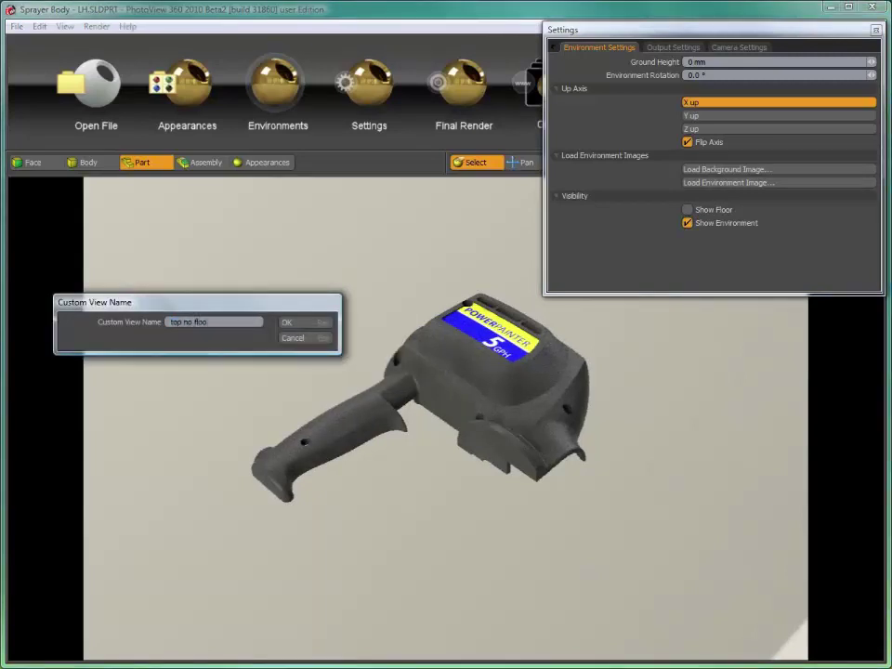
click(320, 322)
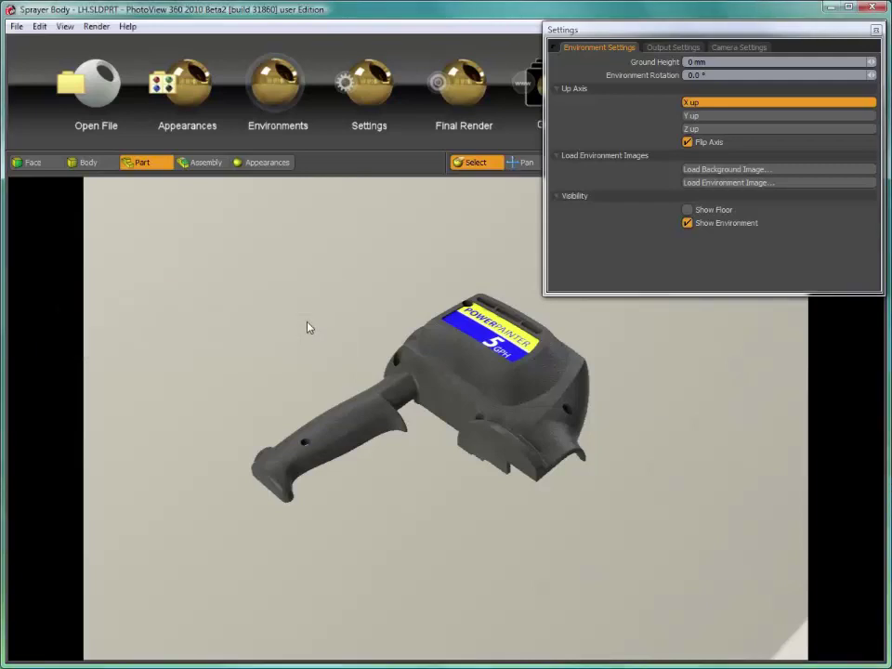
Check the saved custom views of the sprayer body, and close the custom views and settings windows.
right_click(350, 302)
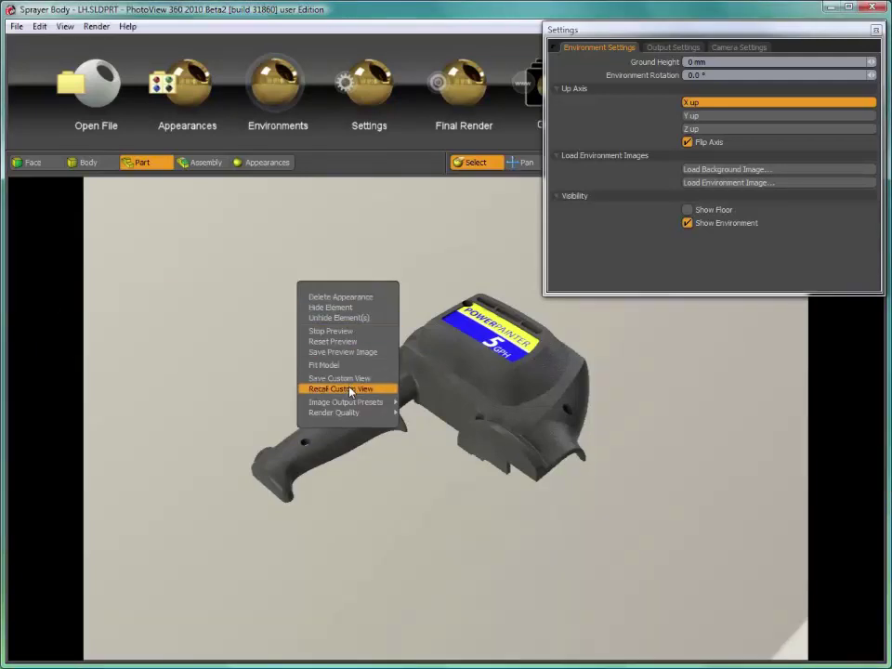
click(351, 389)
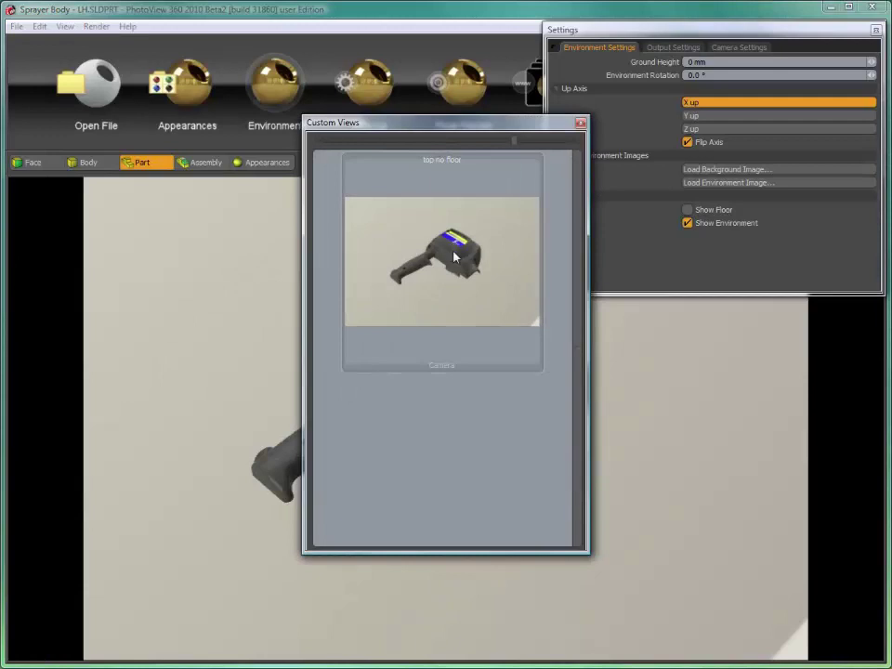
click(580, 123)
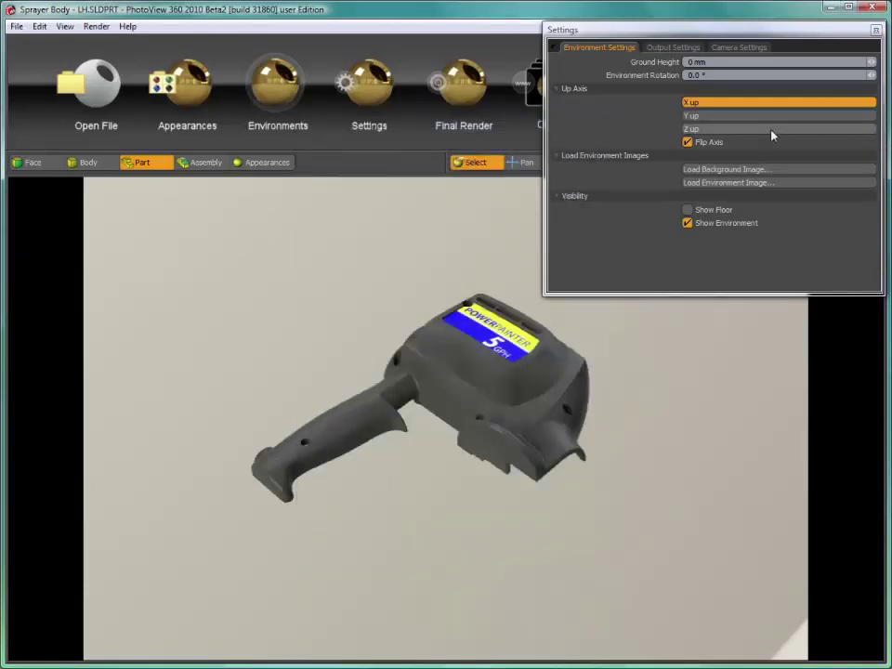
click(875, 30)
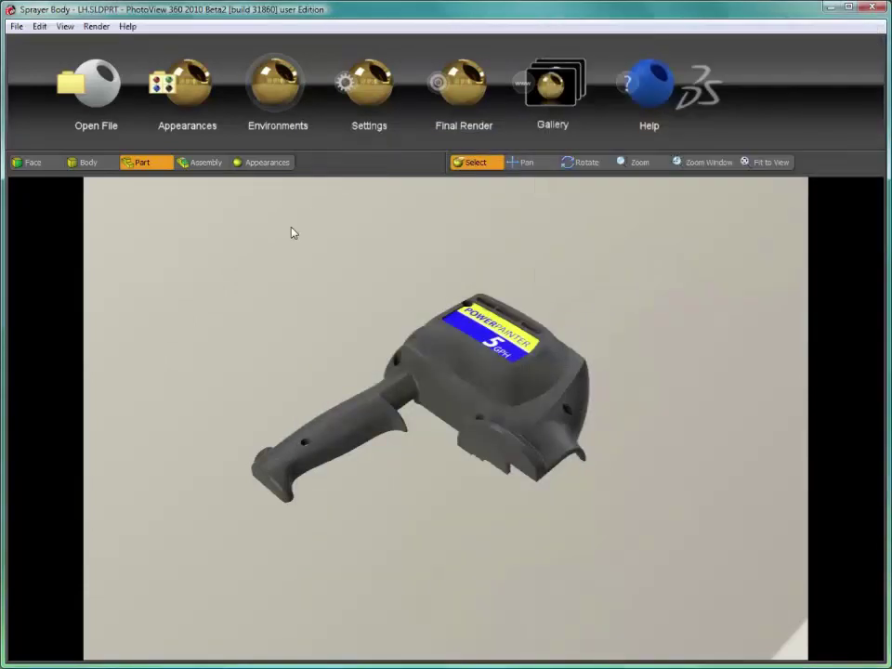
Open the Tractor.SLDASM assembly without saving the changes to the sprayer body.
click(89, 88)
click(148, 167)
double_click(149, 167)
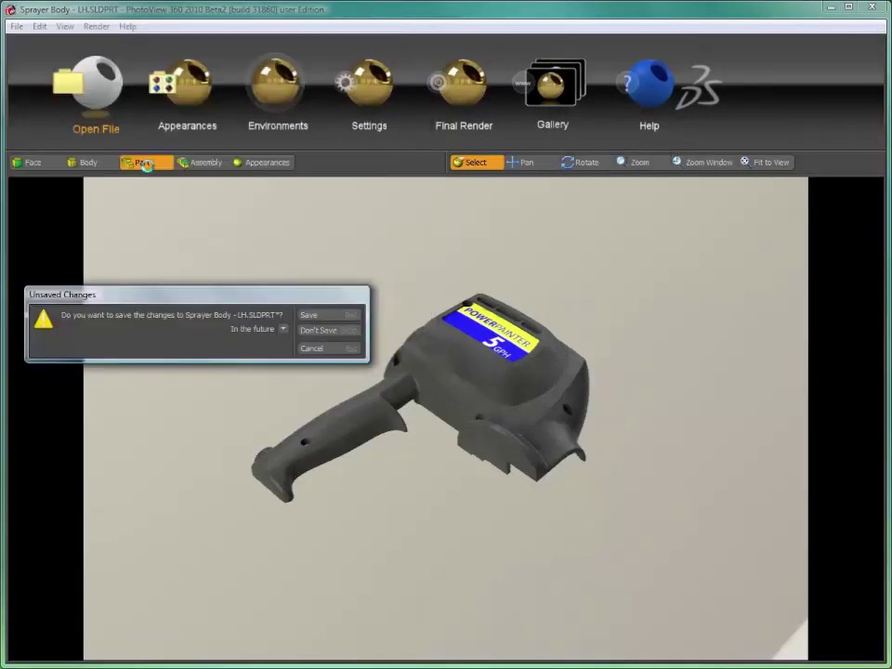
click(314, 332)
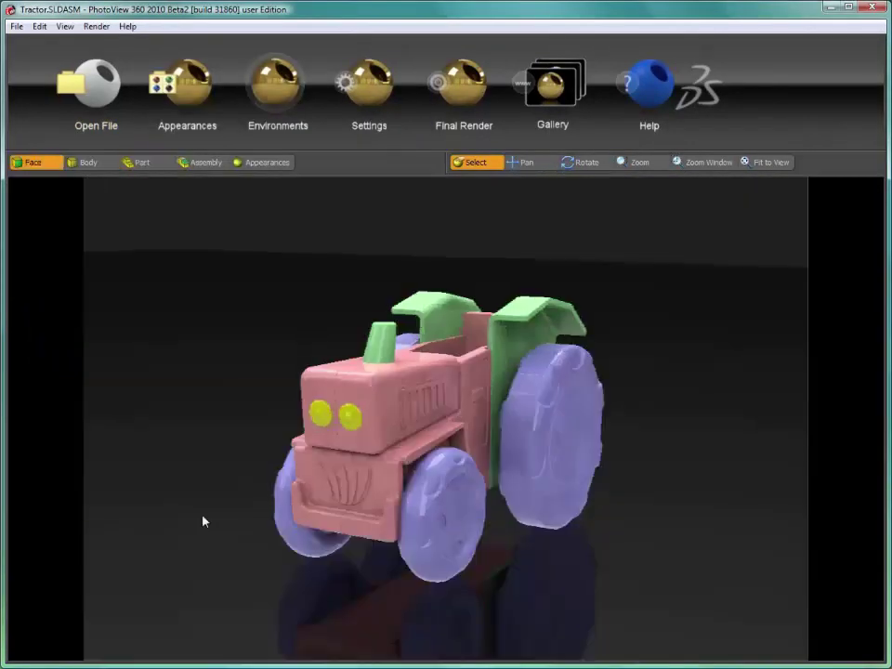
Recall the custom view named Front for the tractor.
right_click(154, 505)
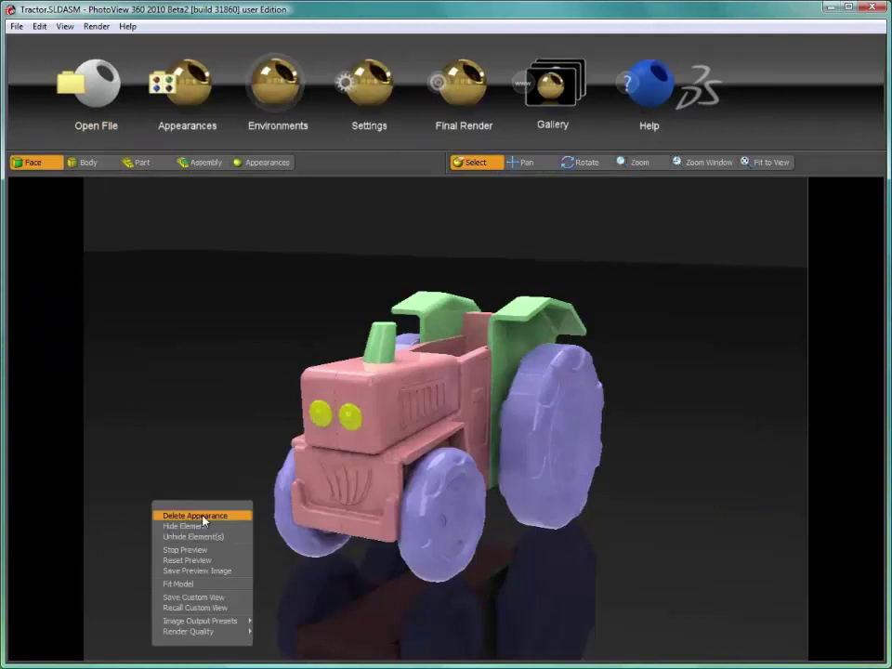
click(219, 608)
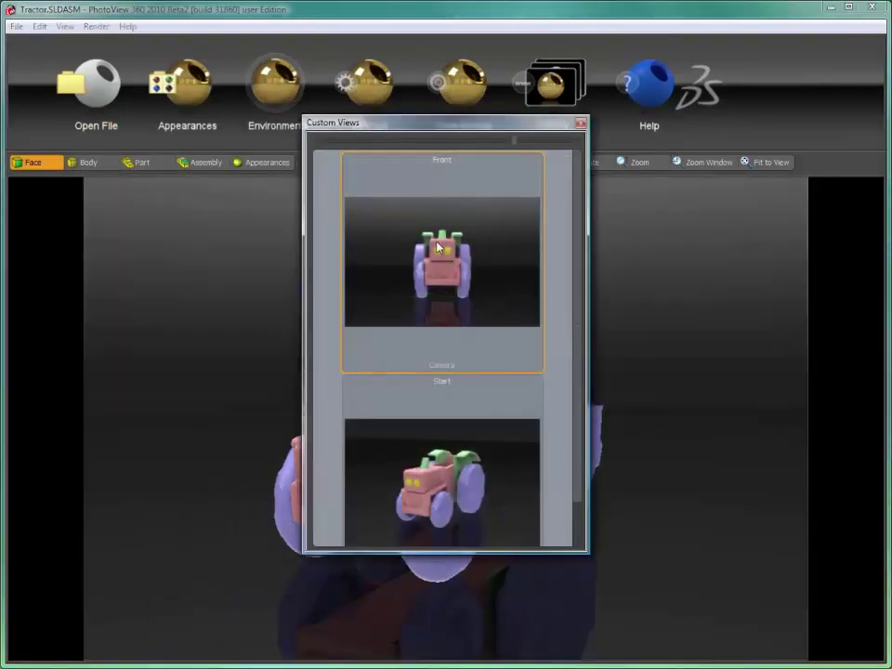
click(436, 246)
click(580, 123)
In the camera settings, switch the projection type to Orthographic and set the focal length to 100 mm.
click(367, 85)
drag(431, 209, 697, 49)
click(733, 59)
click(711, 87)
click(714, 98)
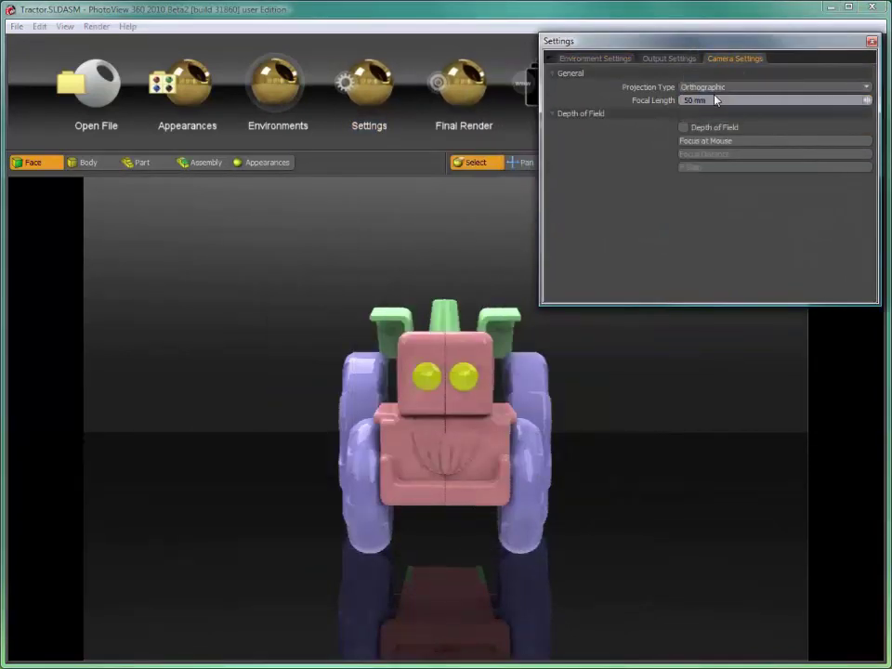
drag(715, 101, 655, 105)
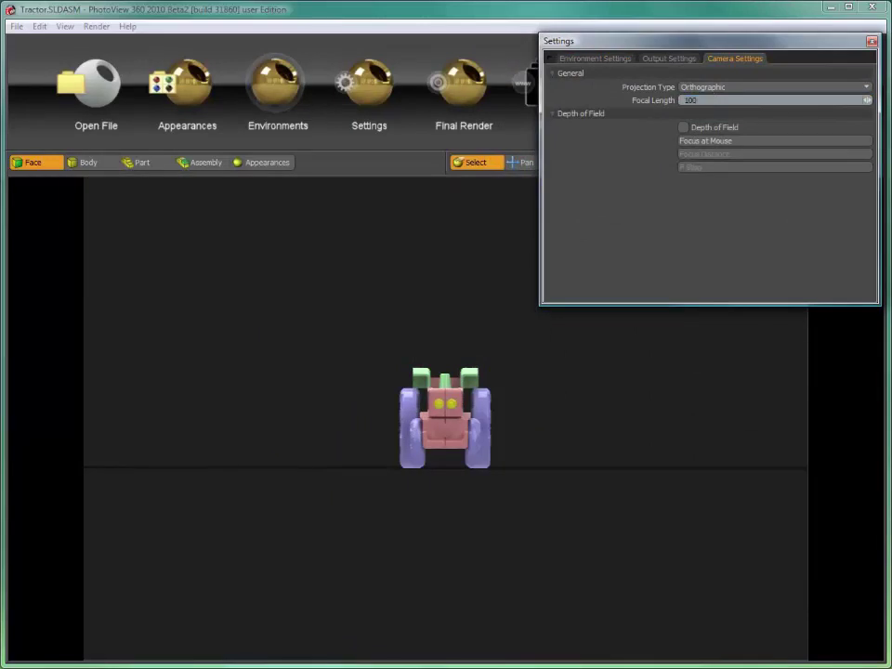
text(100)
key(Return)
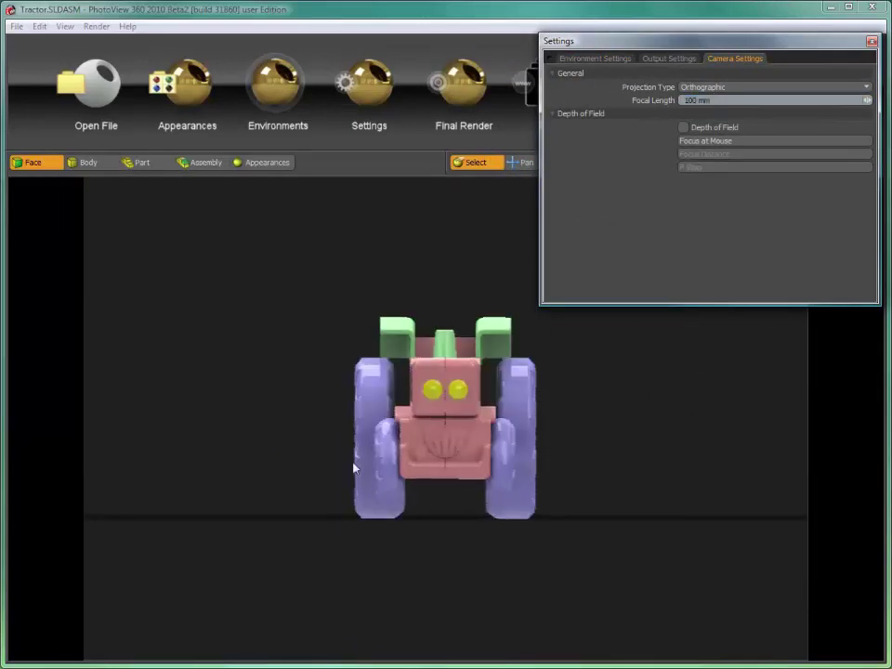
Set the camera's projection type to Perspective and its focal length to 50 mm.
click(707, 88)
click(707, 99)
drag(713, 98, 643, 109)
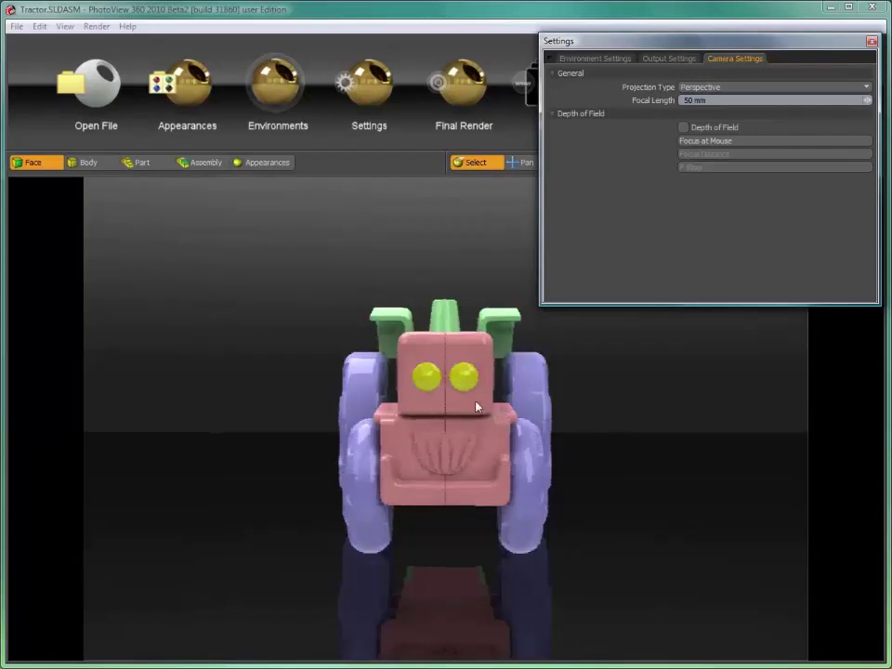
Turn the tractor to an angled front view, enable depth of field and set the camera focus on a yellow headlight.
click(442, 405)
middle_drag(441, 403, 357, 429)
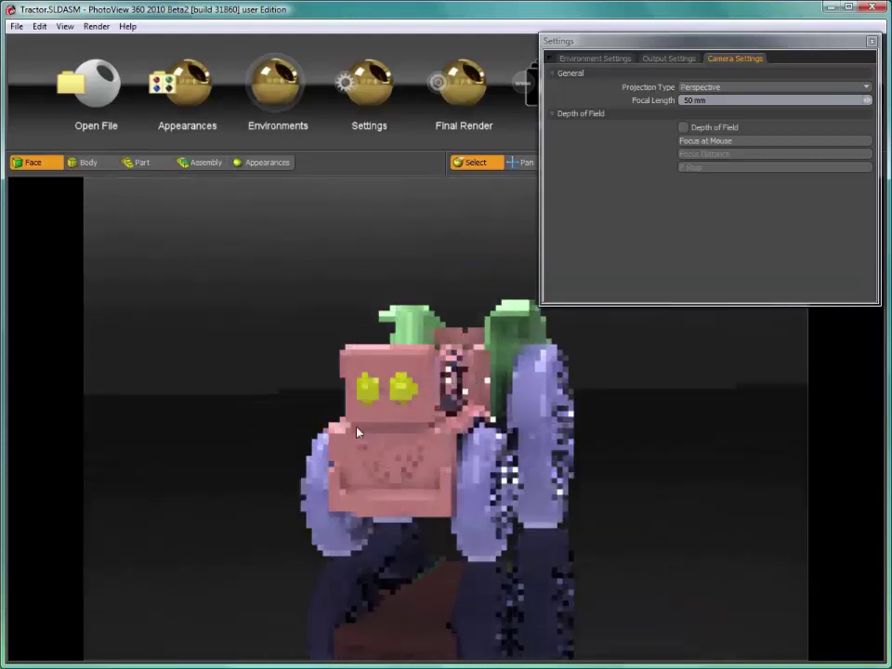
click(683, 127)
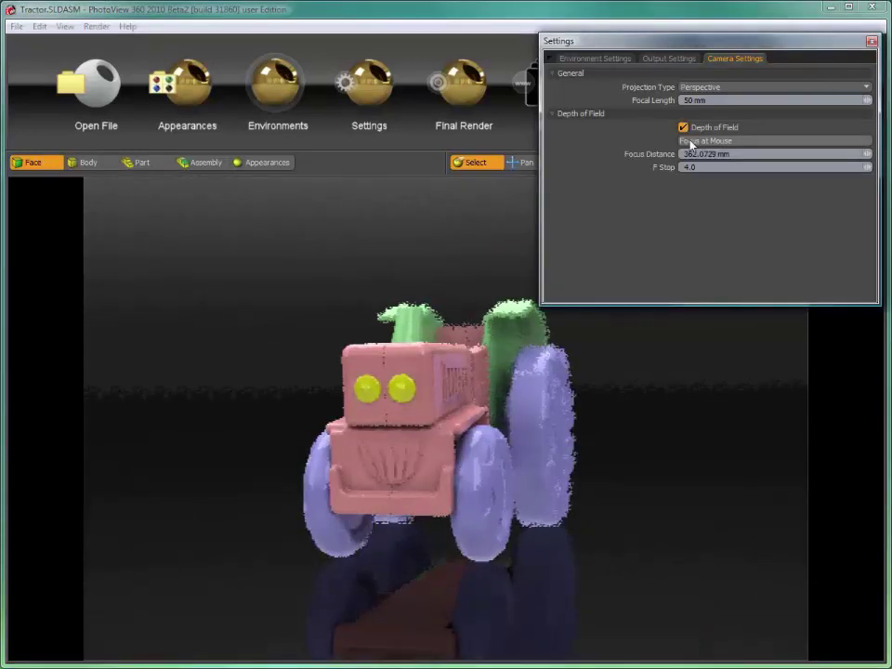
click(691, 141)
click(409, 393)
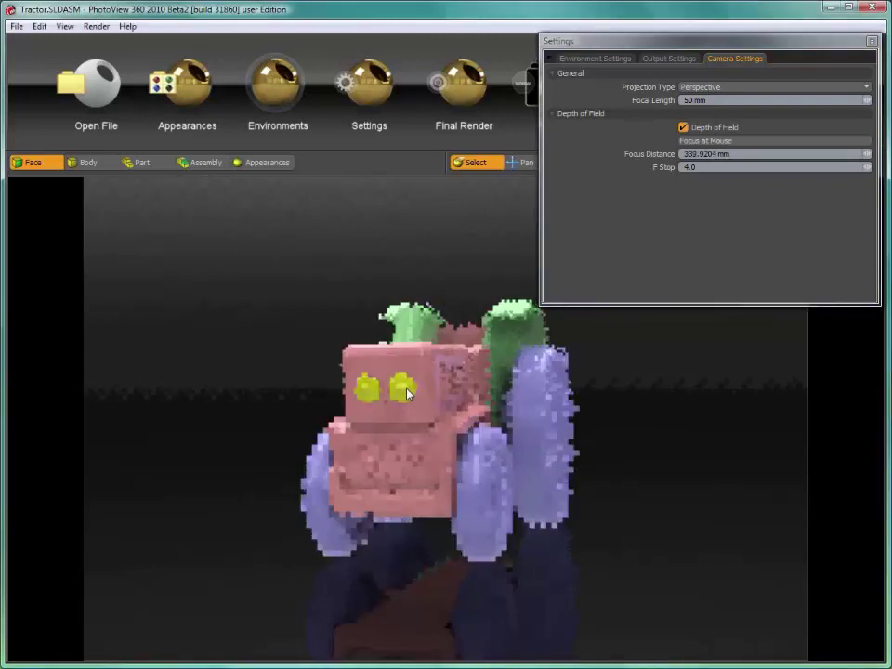
Set the depth of field's F Stop to 10 and run a final render of the tractor.
click(692, 168)
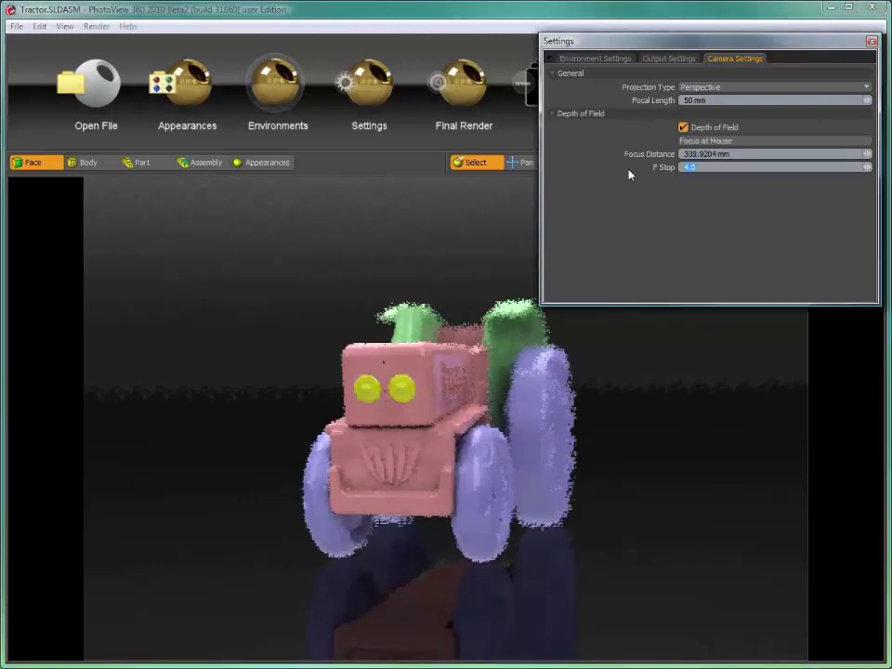
click(463, 93)
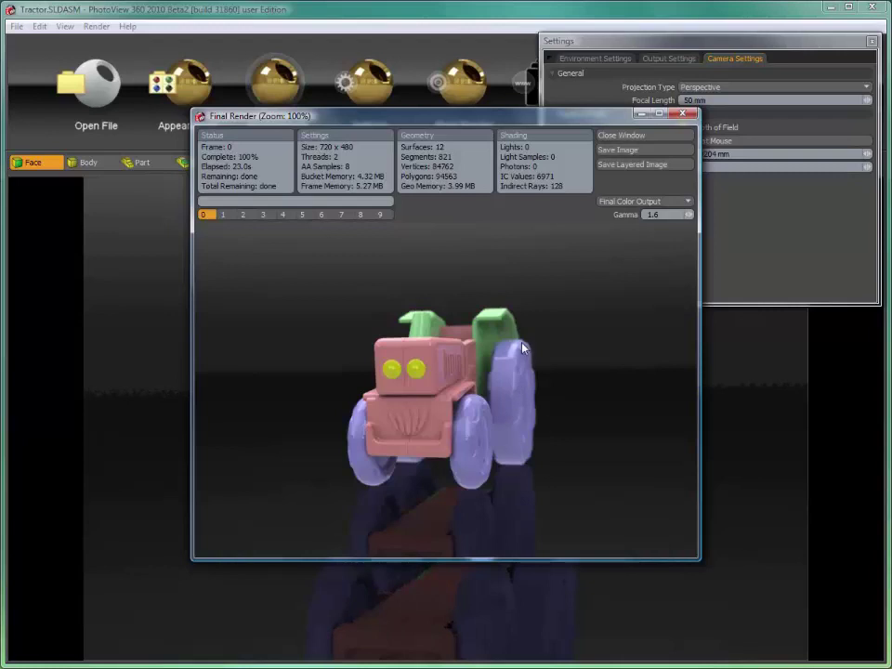
click(663, 139)
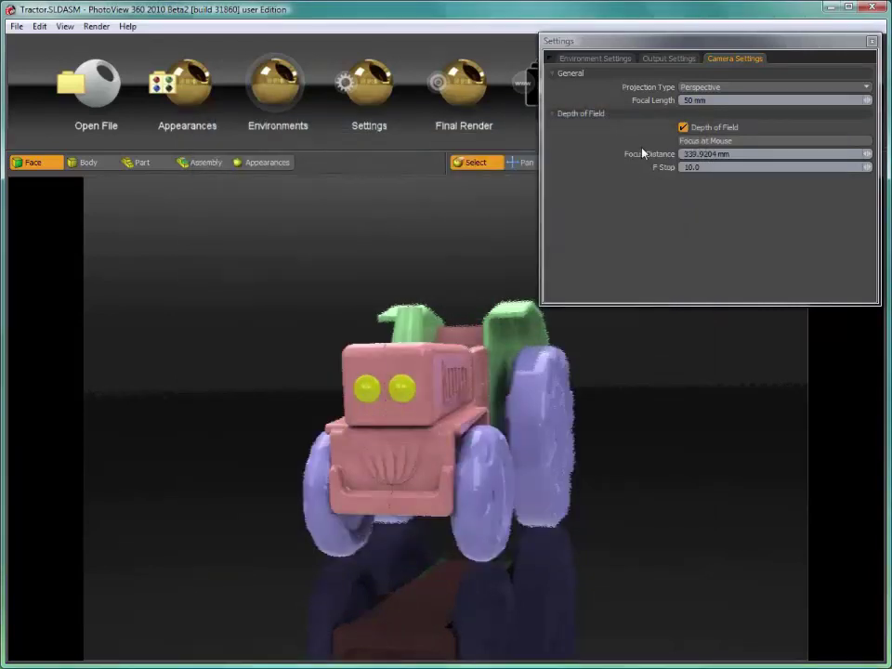
Turn off depth of field and apply the white led appearance to both tractor headlights.
click(682, 128)
click(188, 93)
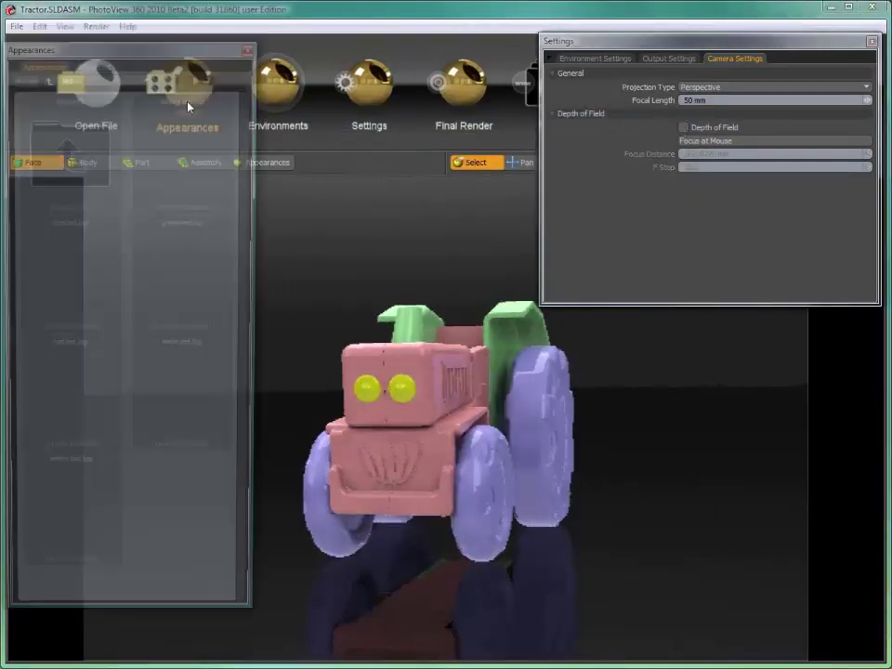
drag(169, 371, 351, 399)
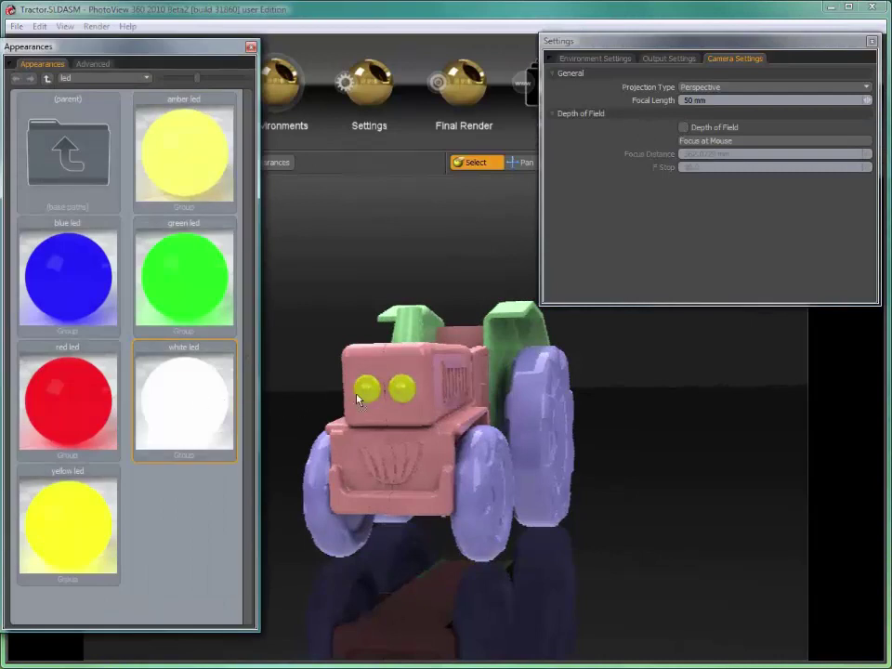
drag(414, 401, 400, 392)
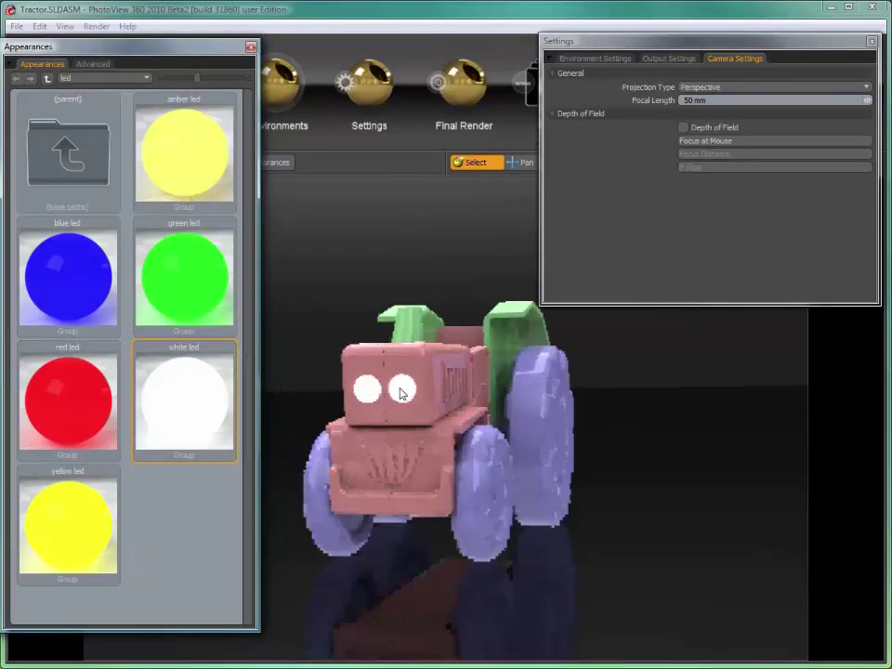
click(251, 46)
Enable bloom in the output settings and run a final render of the tractor with its white headlights.
click(668, 59)
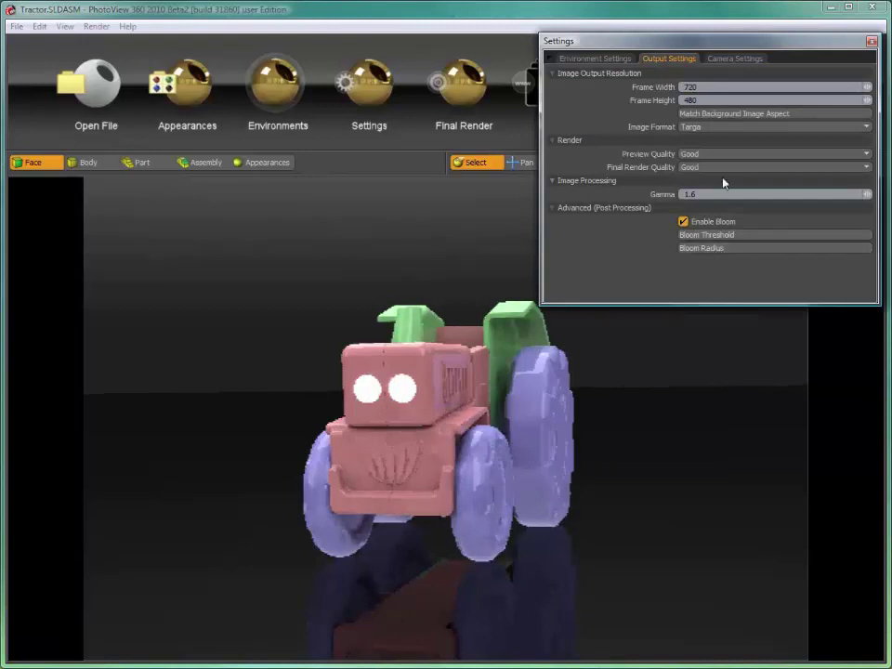
click(686, 60)
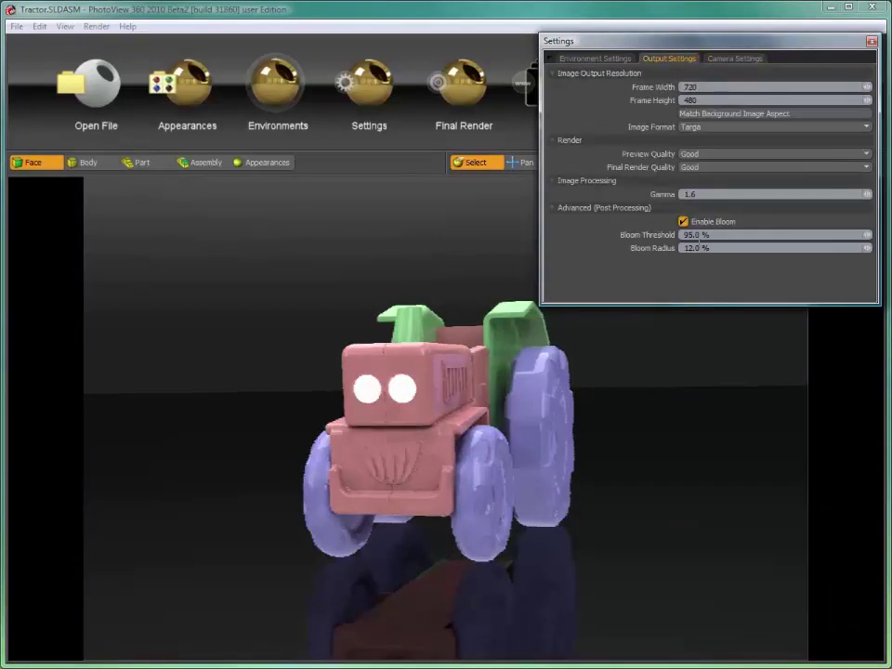
click(463, 93)
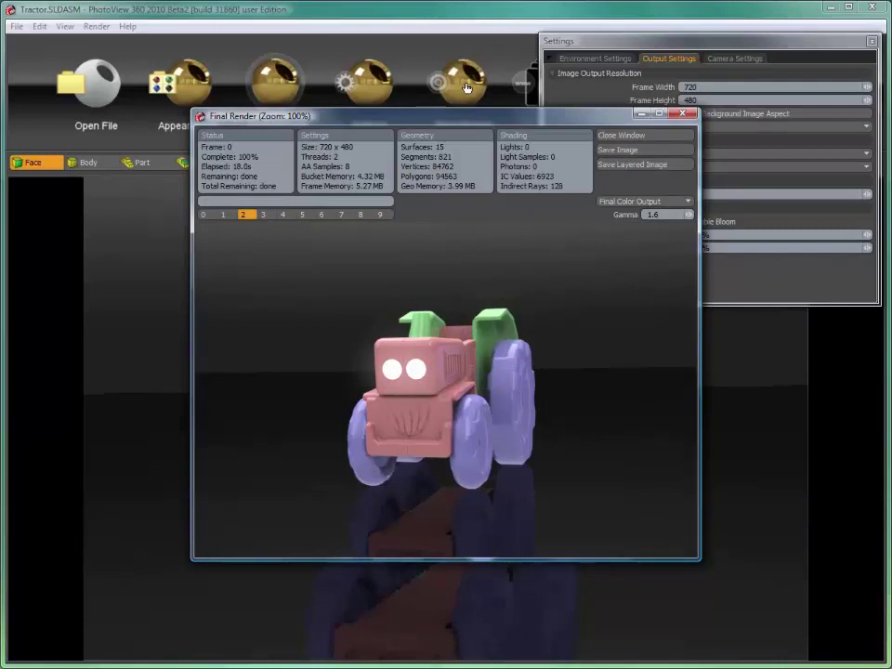
Close the render result, disable bloom and leave the settings.
click(680, 115)
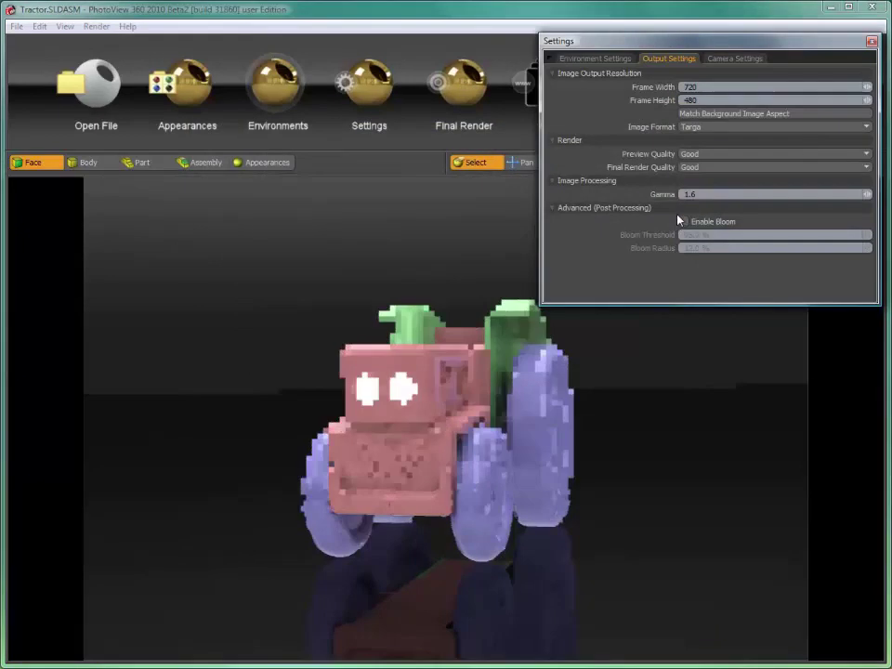
click(871, 41)
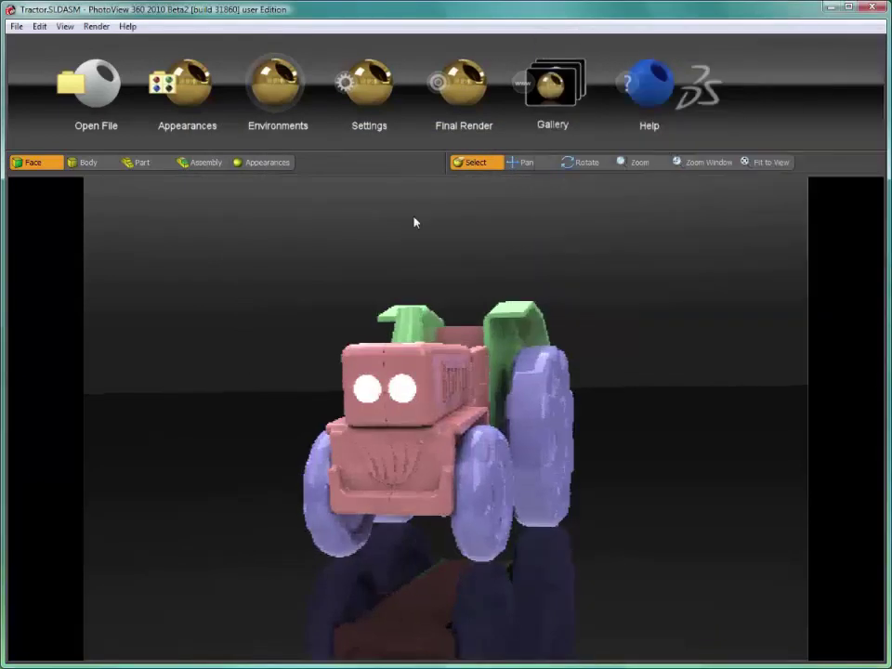
Load the photo of barn roofs under a cloudy sky as the tractor scene's background image.
click(17, 27)
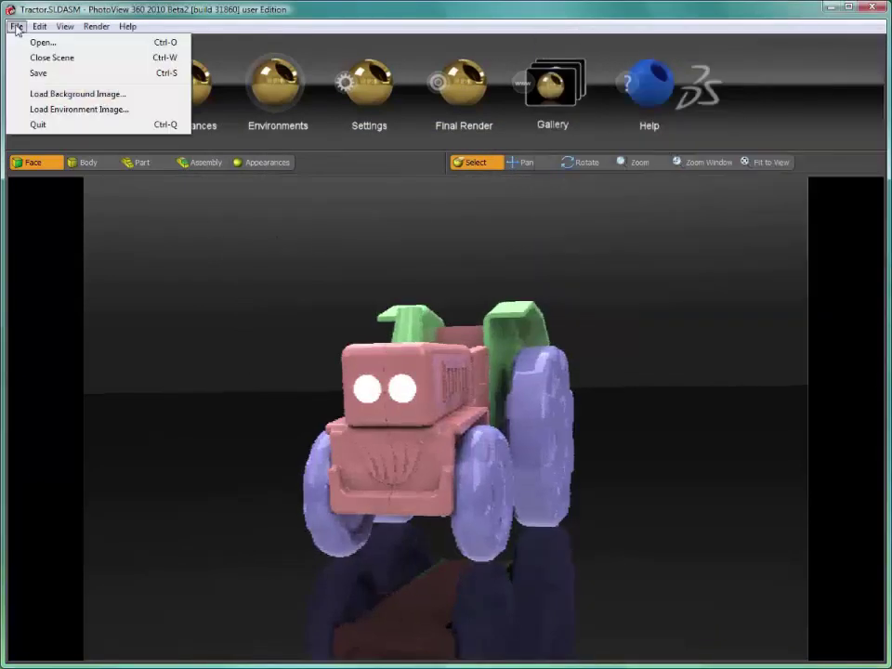
click(47, 93)
click(154, 153)
double_click(154, 156)
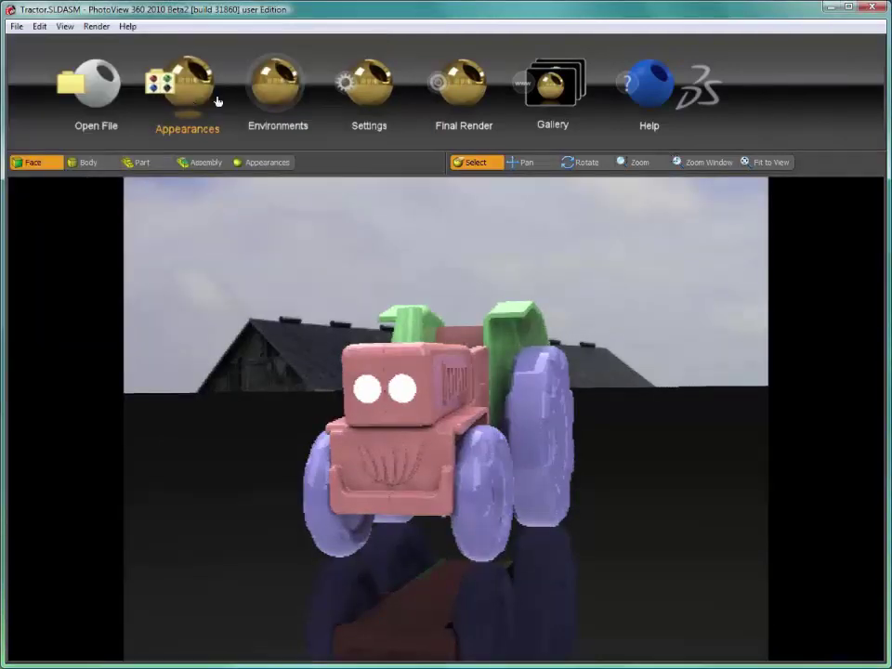
Apply the black studio shadow environment and place the tractor smaller and turned at a three-quarter angle on the field in front of the barn.
click(274, 109)
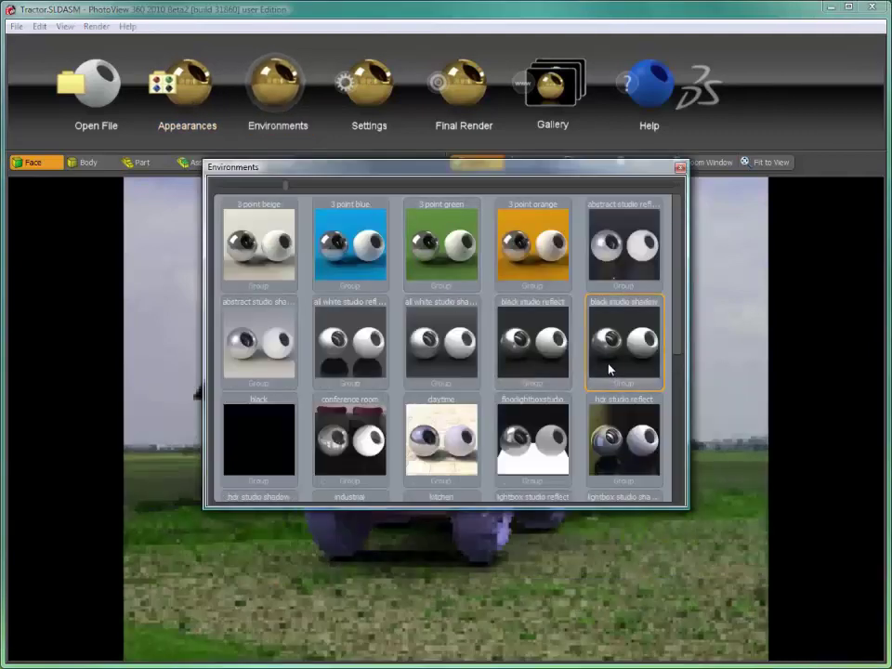
click(680, 170)
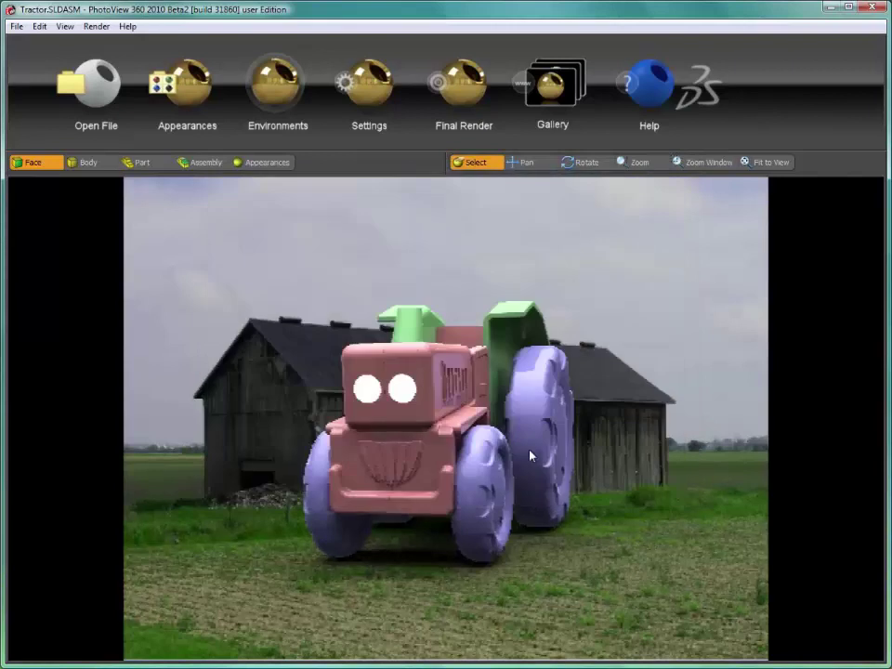
middle_drag(486, 424, 499, 421)
scroll(499, 420, down, 5)
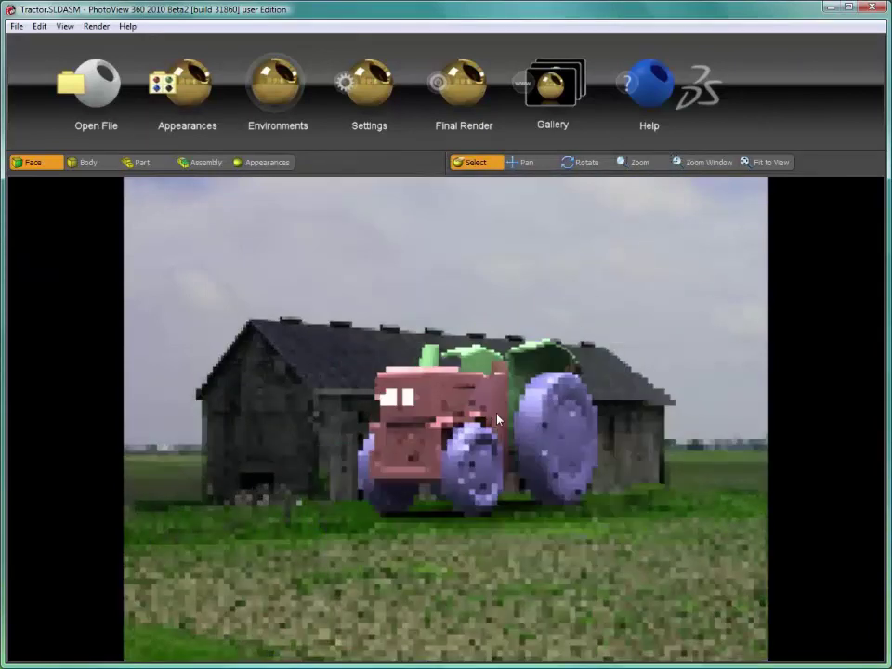
click(525, 163)
drag(496, 364, 459, 464)
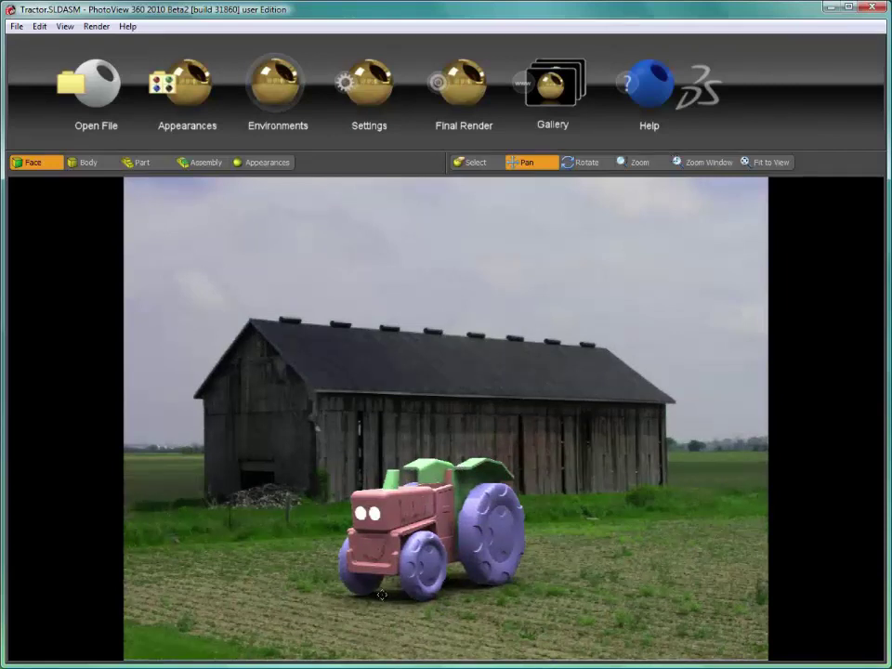
middle_drag(453, 533, 448, 535)
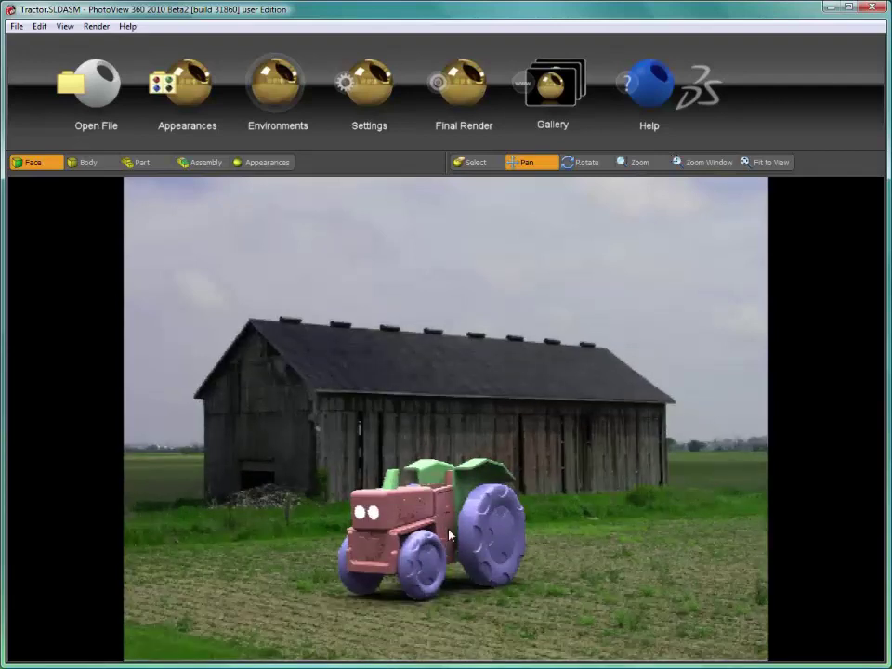
Run a final render of the tractor against the barn background, view the result and close it.
click(464, 97)
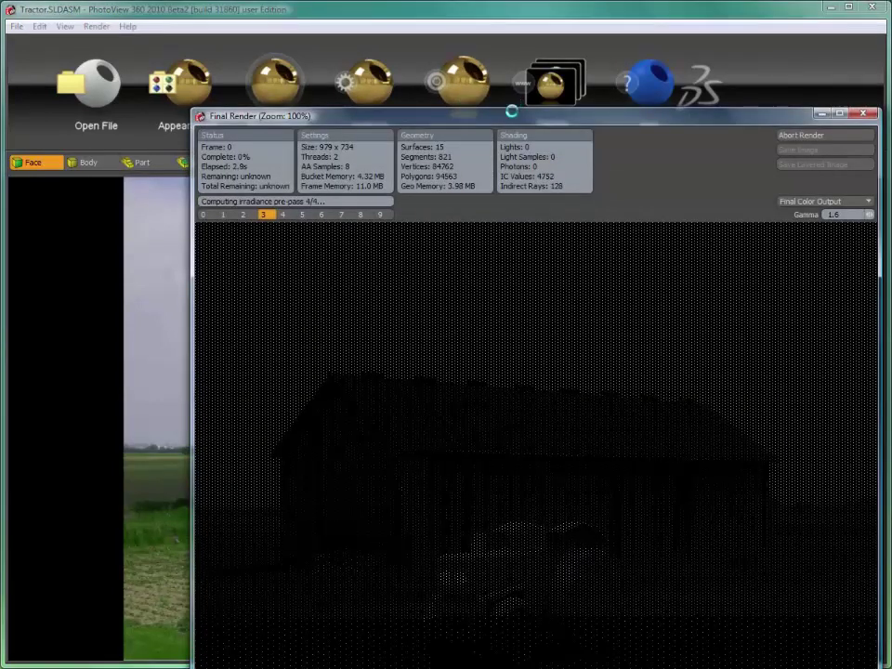
drag(516, 121, 486, 47)
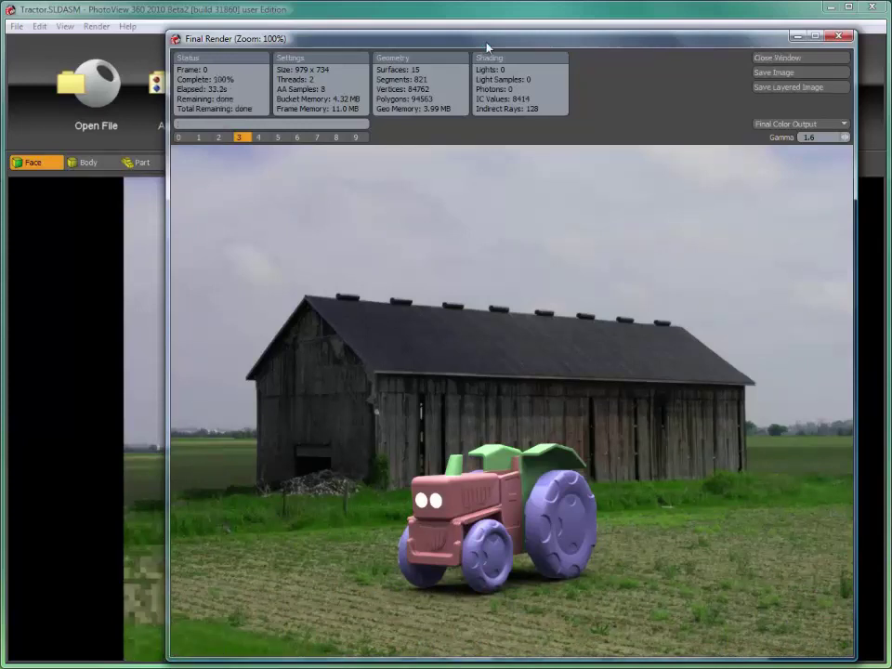
click(839, 36)
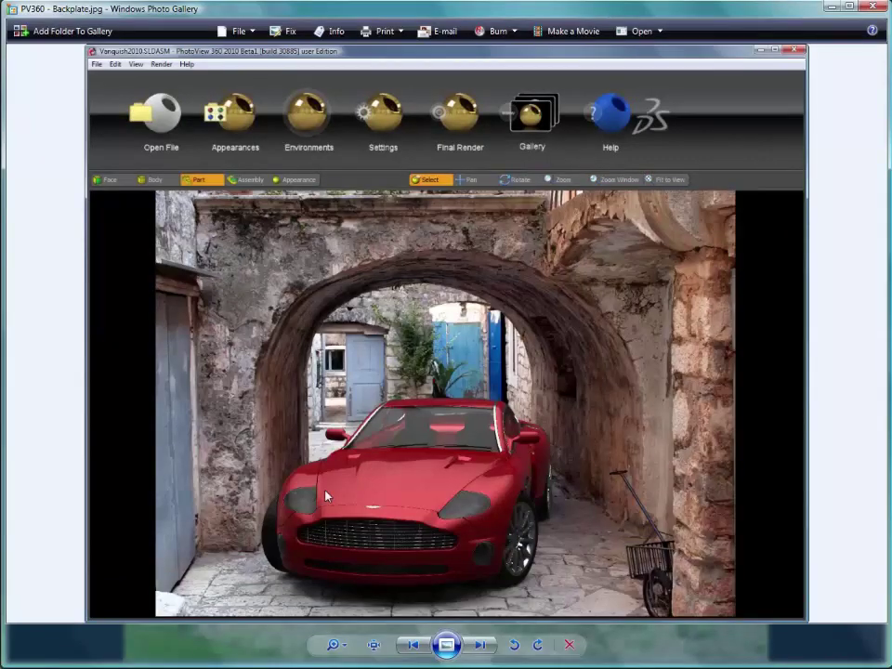
Browse the red car sample images in Windows Photo Gallery from the backplate through bloom and decals to depth of field.
click(481, 645)
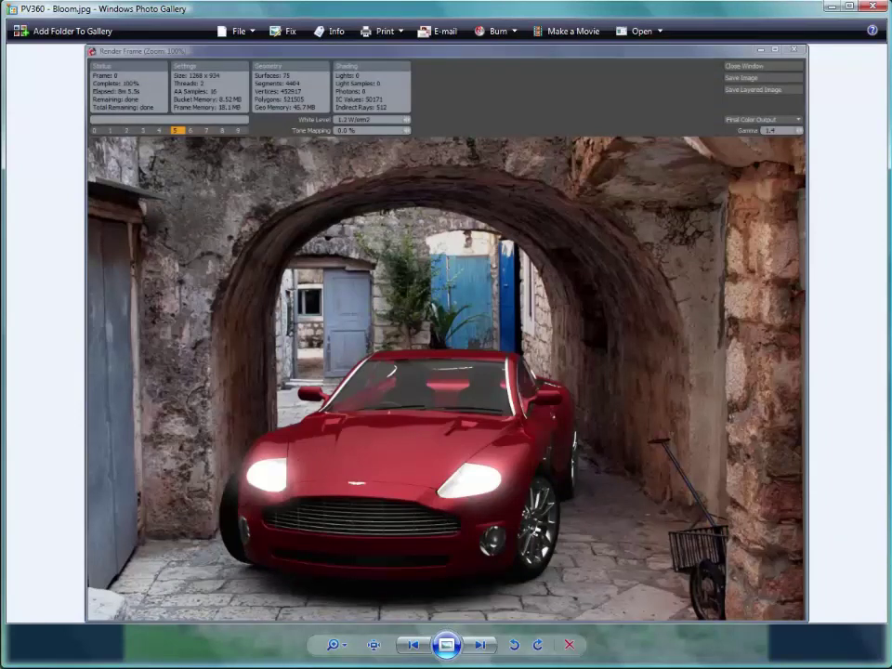
click(479, 645)
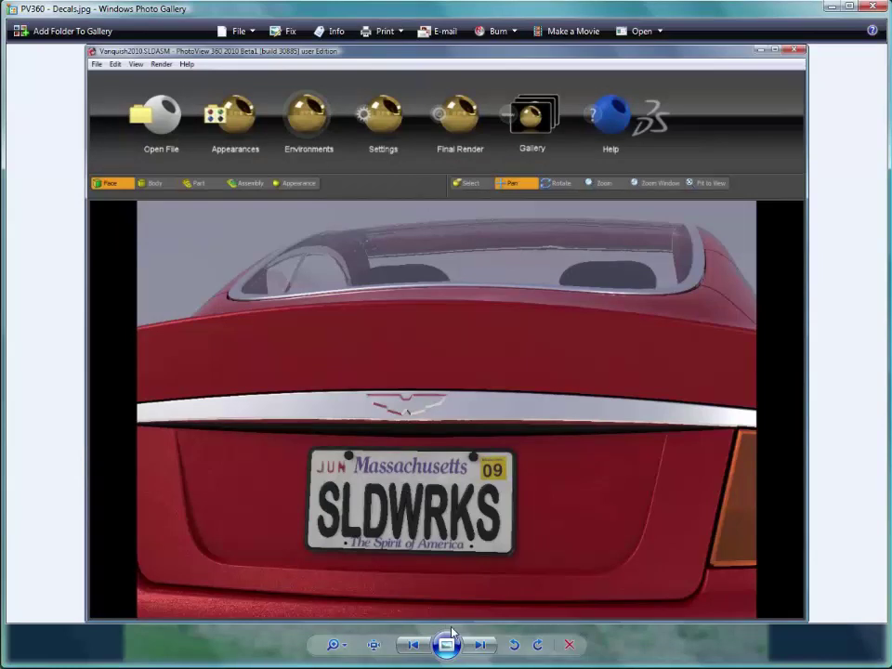
click(478, 645)
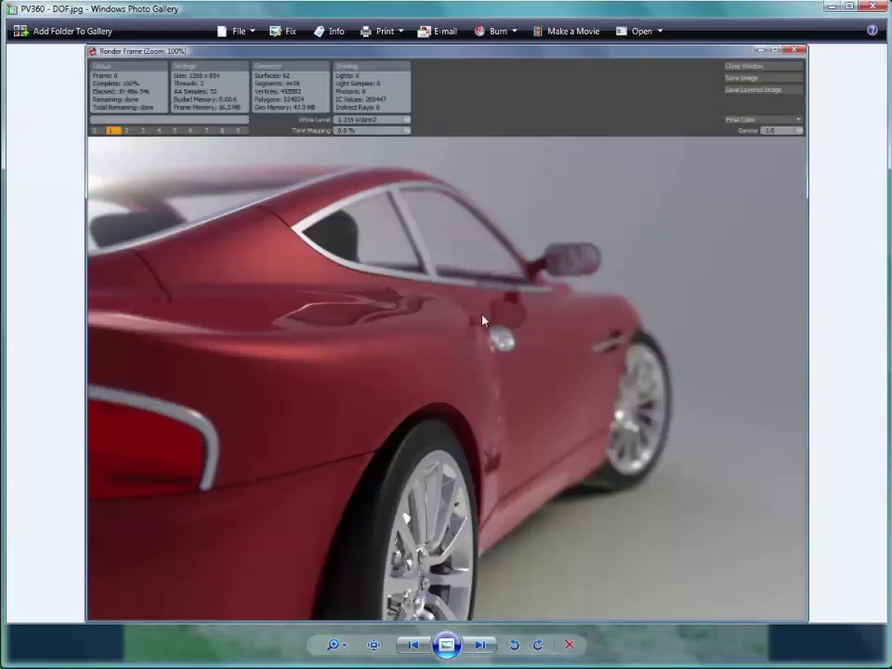